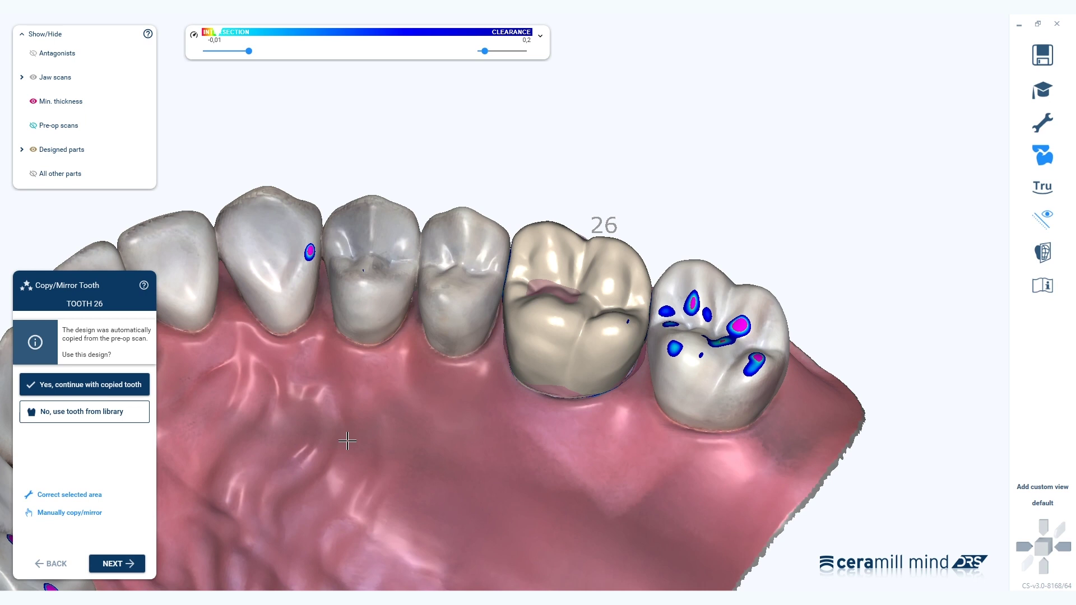
Step: Accept the tooth 26 design copied automatically from the pre-op scan and continue through Free-Forming
click(124, 564)
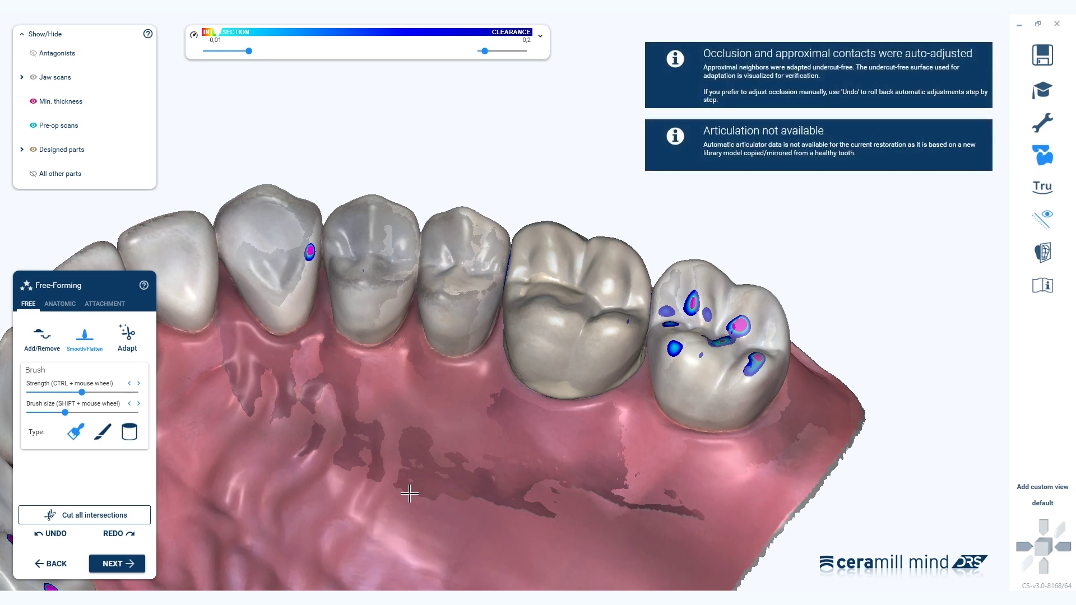
mouse_move(487, 345)
mouse_down()
mouse_move(509, 361)
mouse_move(560, 222)
mouse_move(527, 351)
mouse_up()
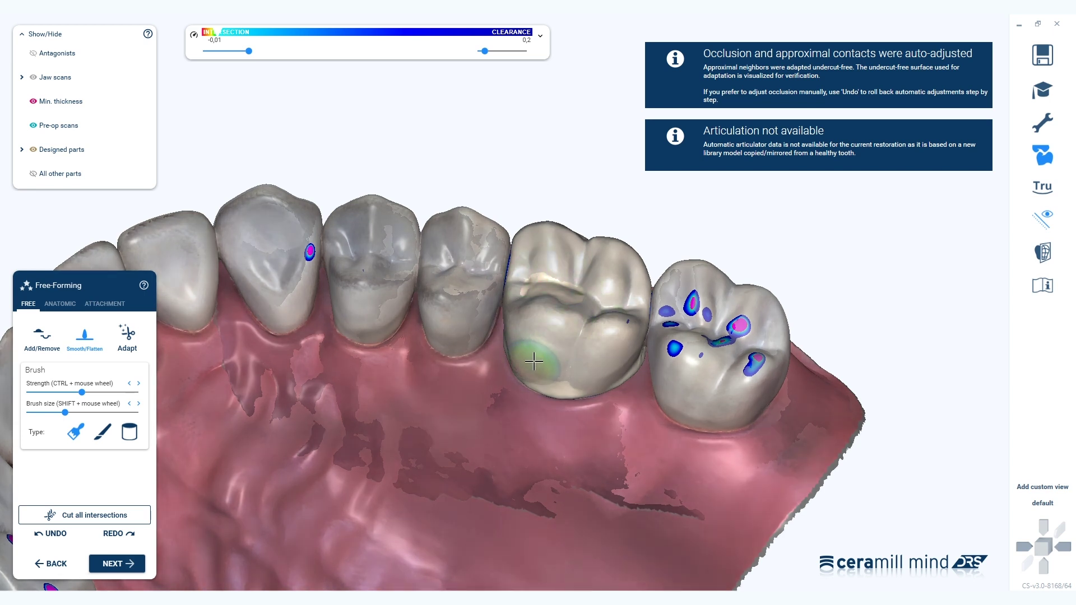
click(140, 568)
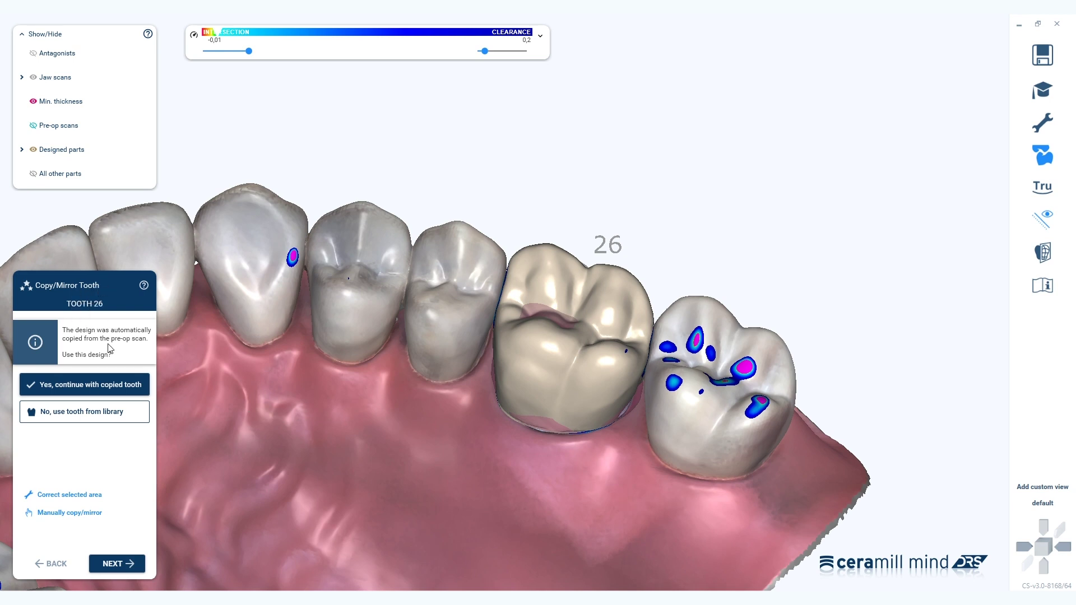
Step: Correct the detected area of tooth 26 by hiding the jaw scans, marking the whole crown surface, and applying the selection
click(92, 496)
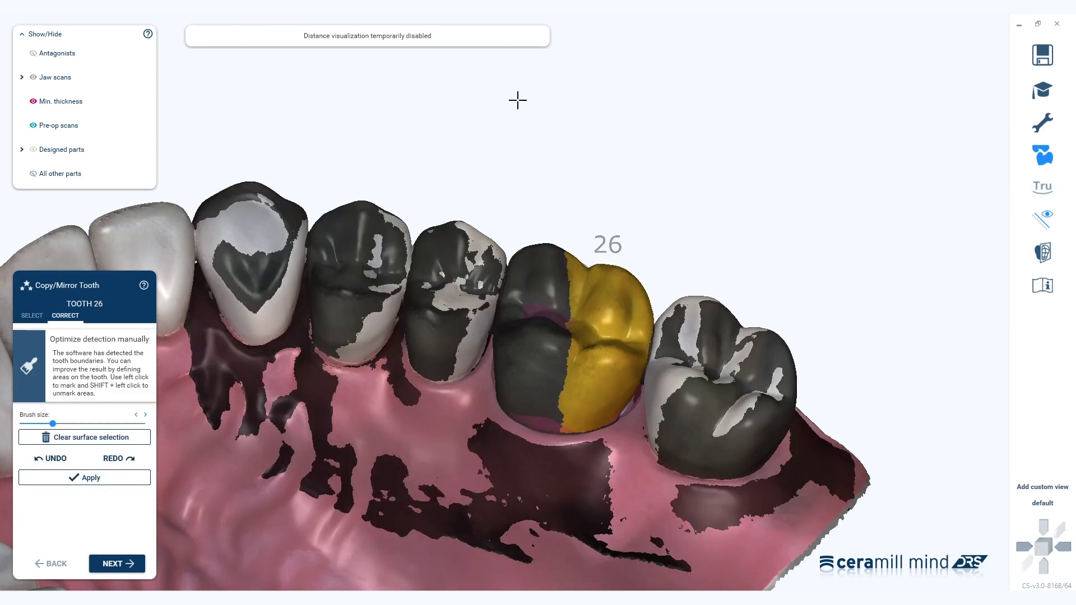
click(86, 77)
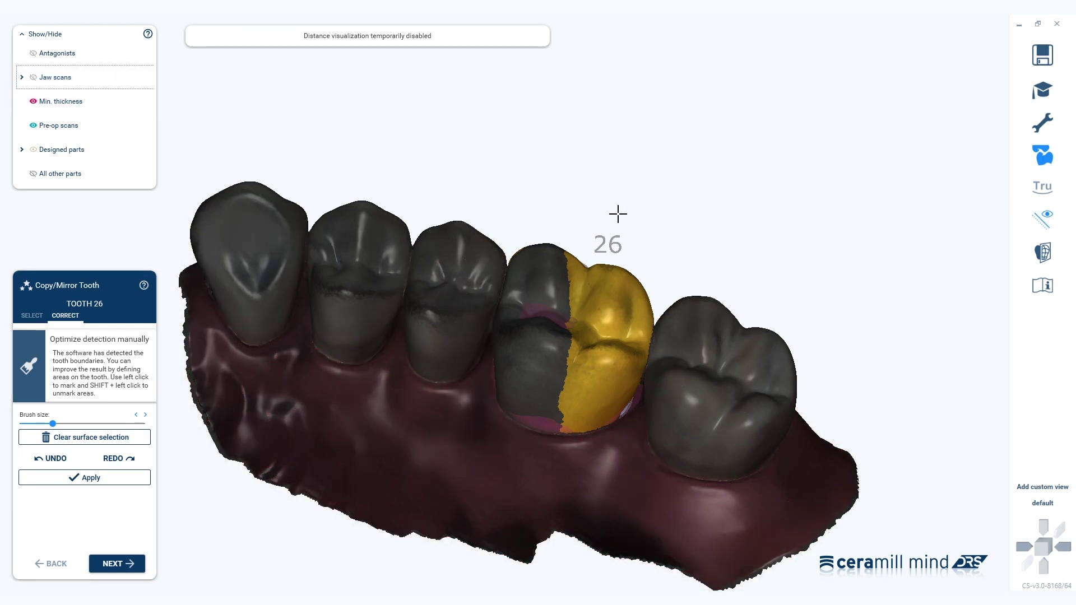
mouse_move(559, 252)
mouse_down()
mouse_move(547, 381)
mouse_move(541, 306)
mouse_move(537, 367)
mouse_move(522, 316)
mouse_move(529, 283)
mouse_move(518, 320)
mouse_move(516, 288)
mouse_move(530, 264)
mouse_move(535, 351)
mouse_move(521, 339)
mouse_move(528, 384)
mouse_move(550, 396)
mouse_move(542, 369)
mouse_move(523, 401)
mouse_move(550, 410)
mouse_move(531, 415)
mouse_move(512, 391)
mouse_move(515, 401)
mouse_move(508, 336)
mouse_move(554, 264)
mouse_move(544, 255)
mouse_move(511, 297)
mouse_move(531, 289)
mouse_up()
right_drag(566, 379, 464, 343)
mouse_move(461, 337)
mouse_down()
mouse_move(455, 361)
mouse_move(470, 398)
mouse_up()
right_drag(514, 364, 514, 344)
mouse_move(521, 277)
mouse_down()
mouse_move(526, 269)
mouse_move(549, 312)
mouse_move(545, 360)
mouse_move(499, 336)
mouse_move(518, 282)
mouse_up()
mouse_move(519, 282)
right_down()
mouse_move(560, 284)
mouse_move(564, 331)
right_up()
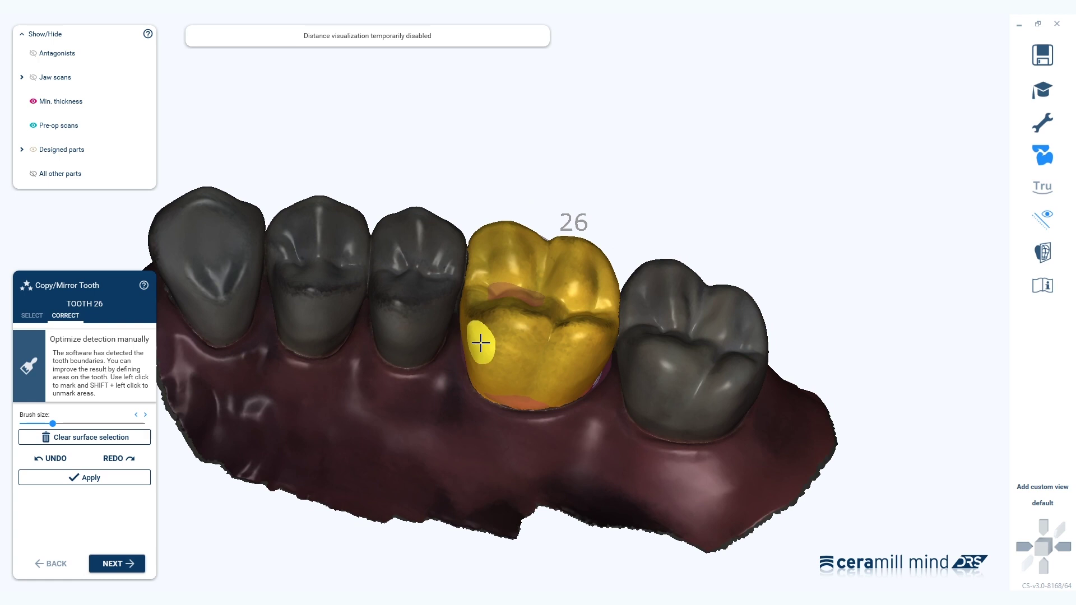
click(132, 477)
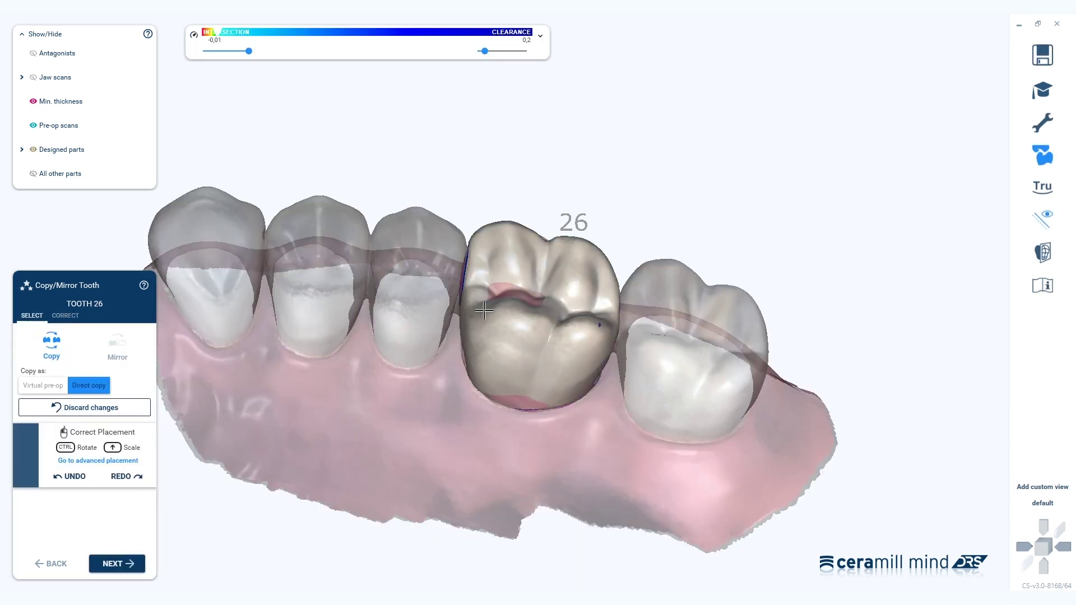
Step: Carry the corrected copy of tooth 26 into Free-Forming, inspect the adapted crown, and proceed past Free-Forming
click(119, 565)
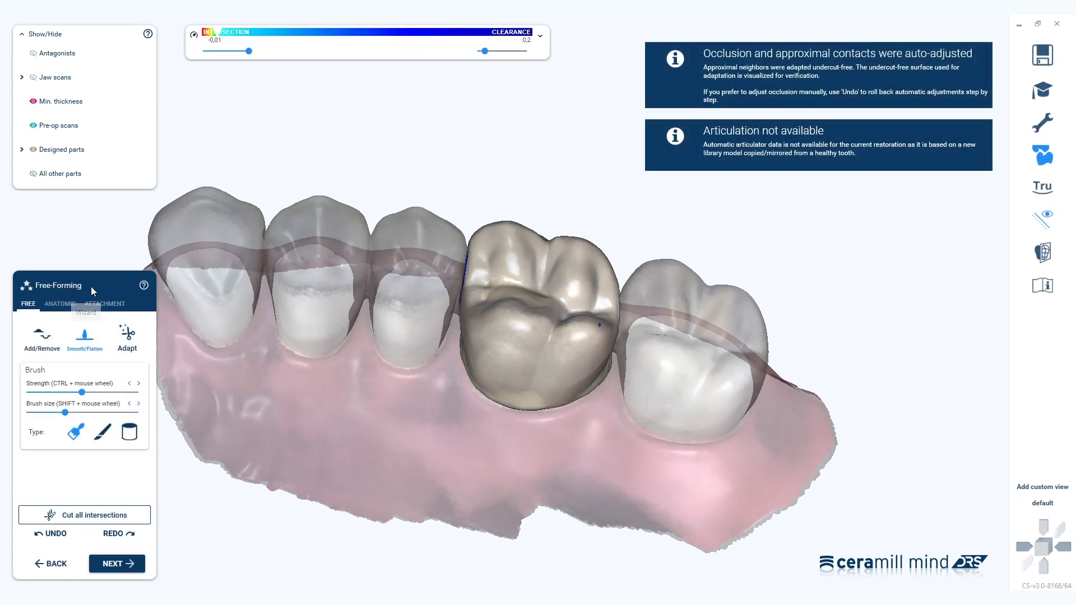
right_drag(480, 427, 480, 423)
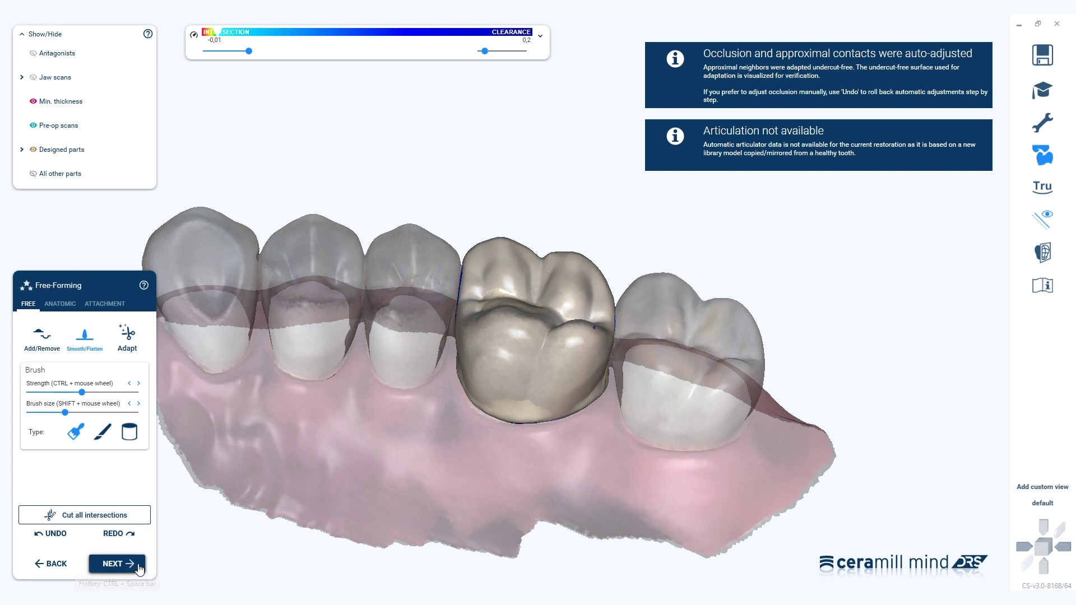
click(117, 563)
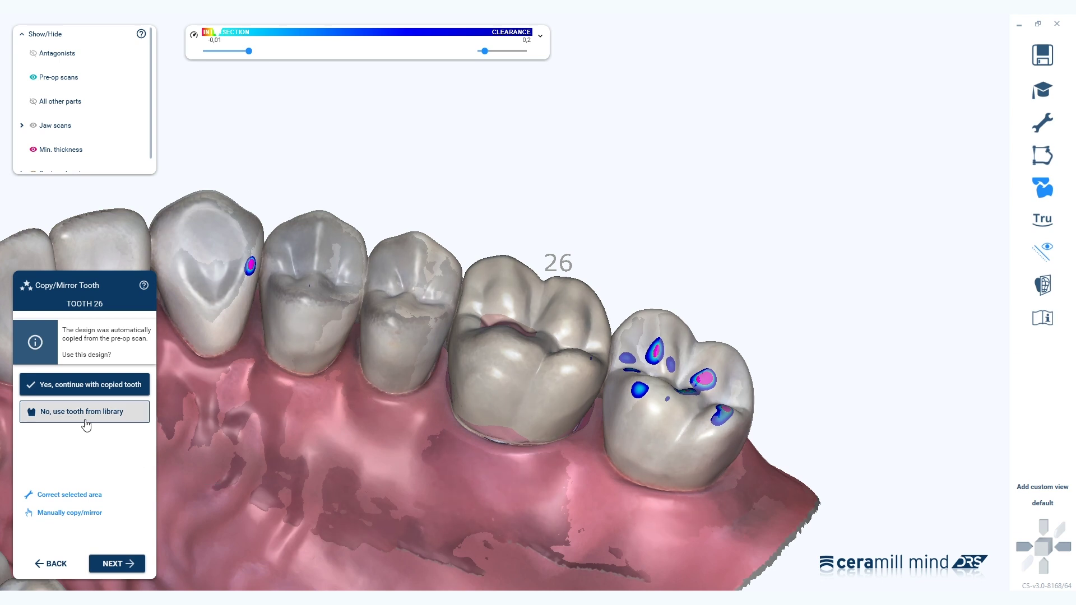
Step: Use a library tooth instead of the copied design for tooth 26, review the available tooth libraries, and continue to Free-Forming
click(119, 419)
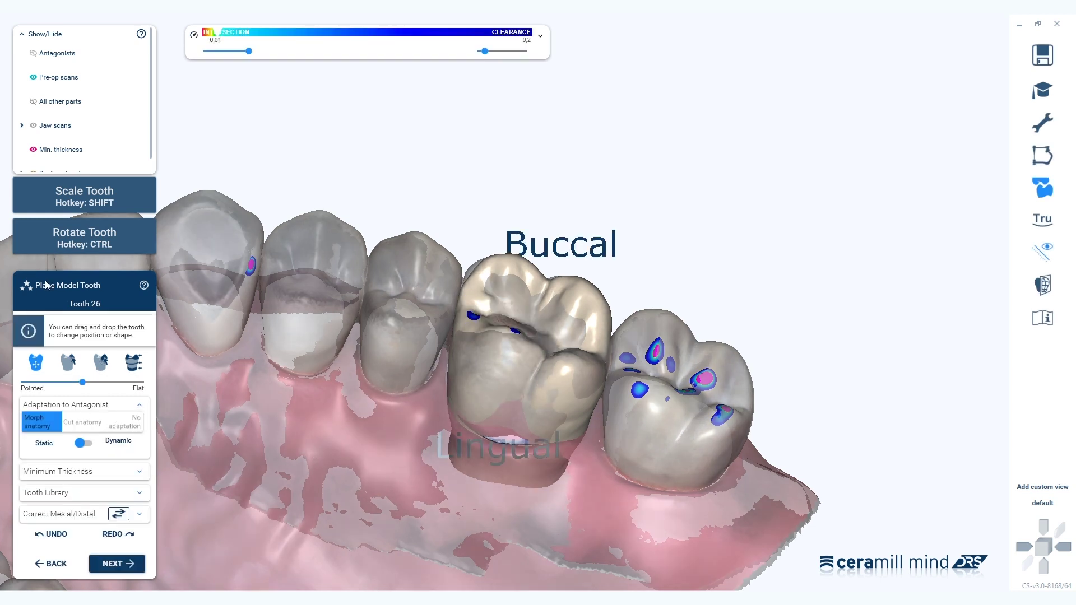
click(107, 494)
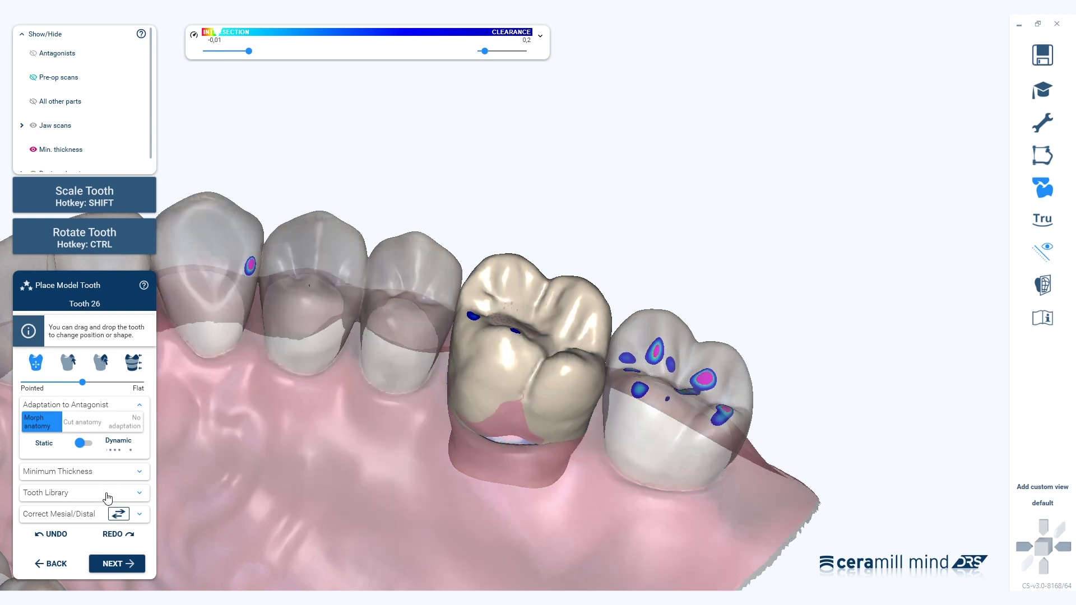
click(107, 464)
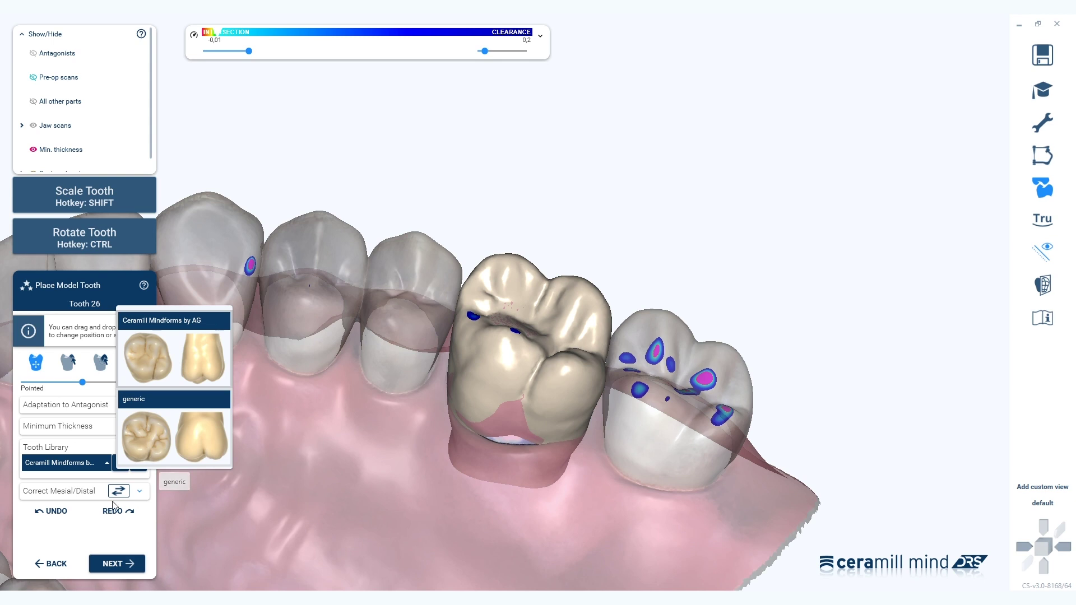
click(78, 531)
click(108, 566)
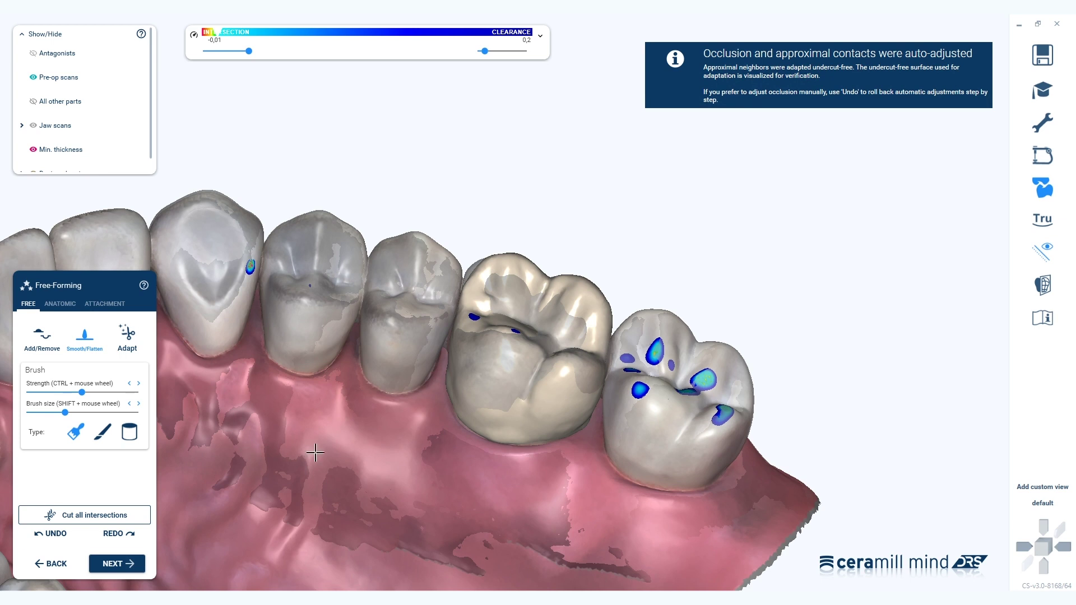
Step: Finish Free-Forming, try to assign the IPS e.max CAD C14 MT blank to tooth 26, and proceed past blank selection
right_drag(450, 447, 503, 419)
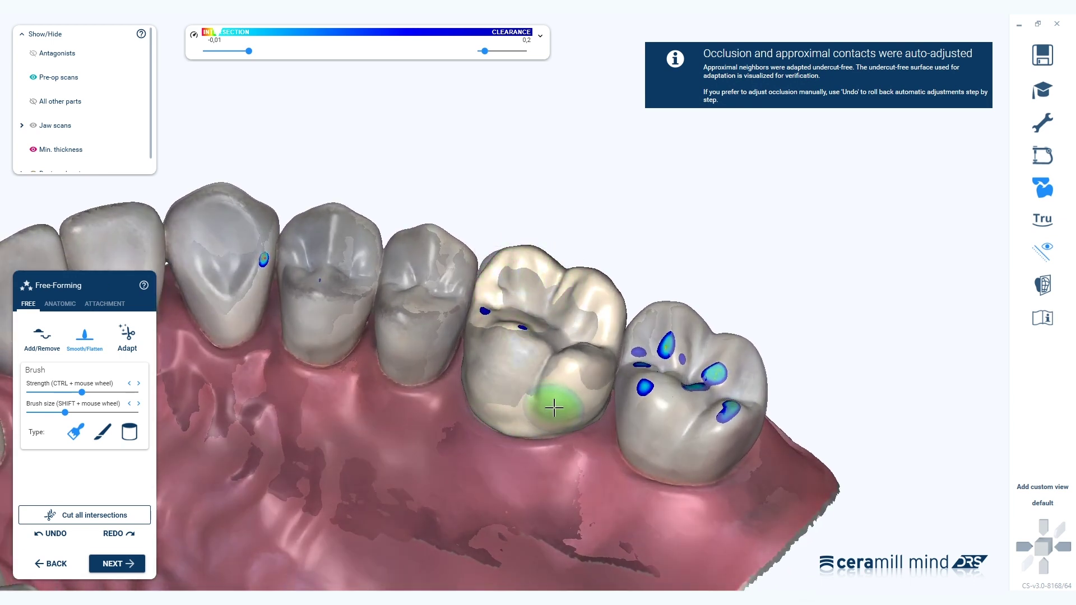
click(136, 563)
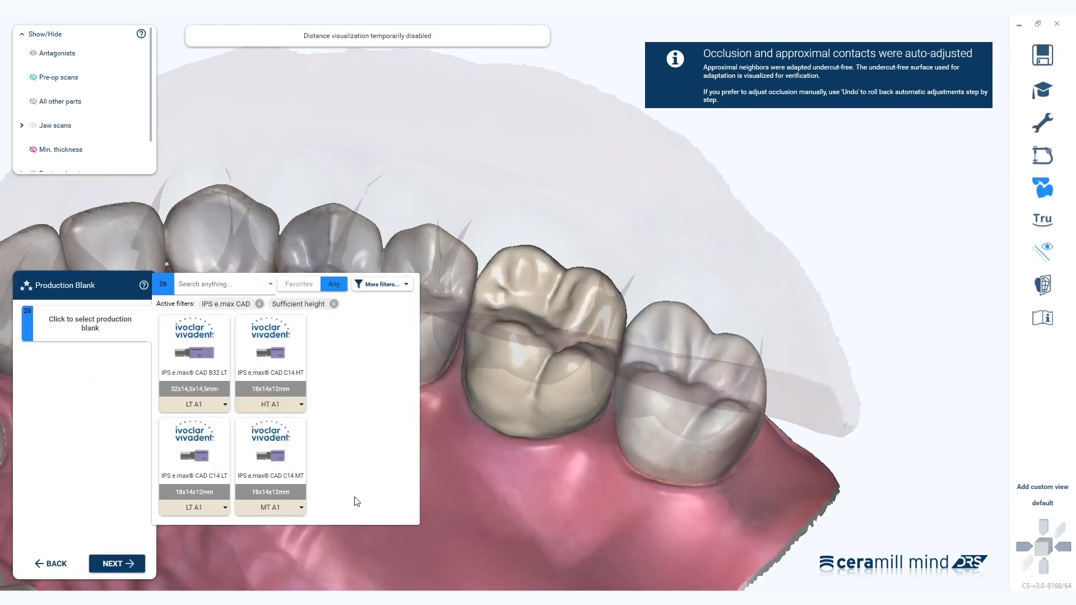
click(286, 451)
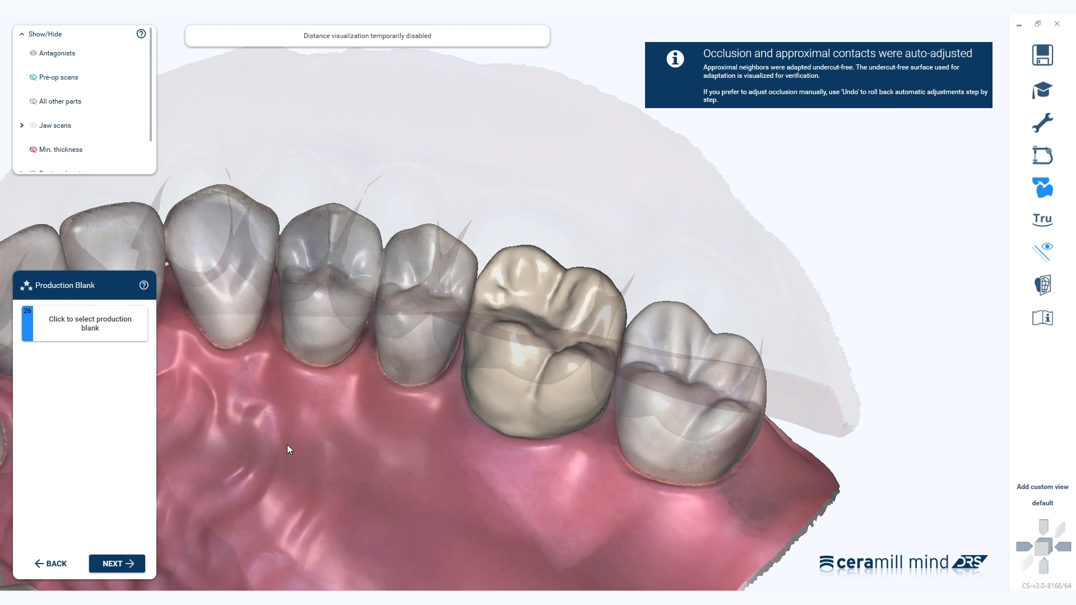
click(108, 565)
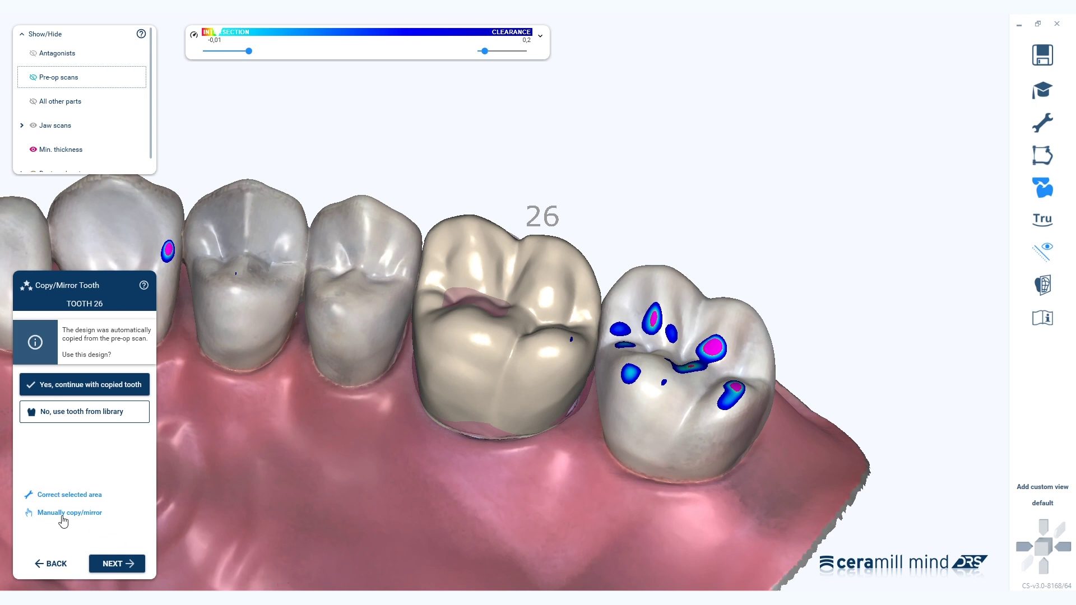
Step: Start a manual copy/mirror for tooth 26 and hide the pre-op scans
click(82, 513)
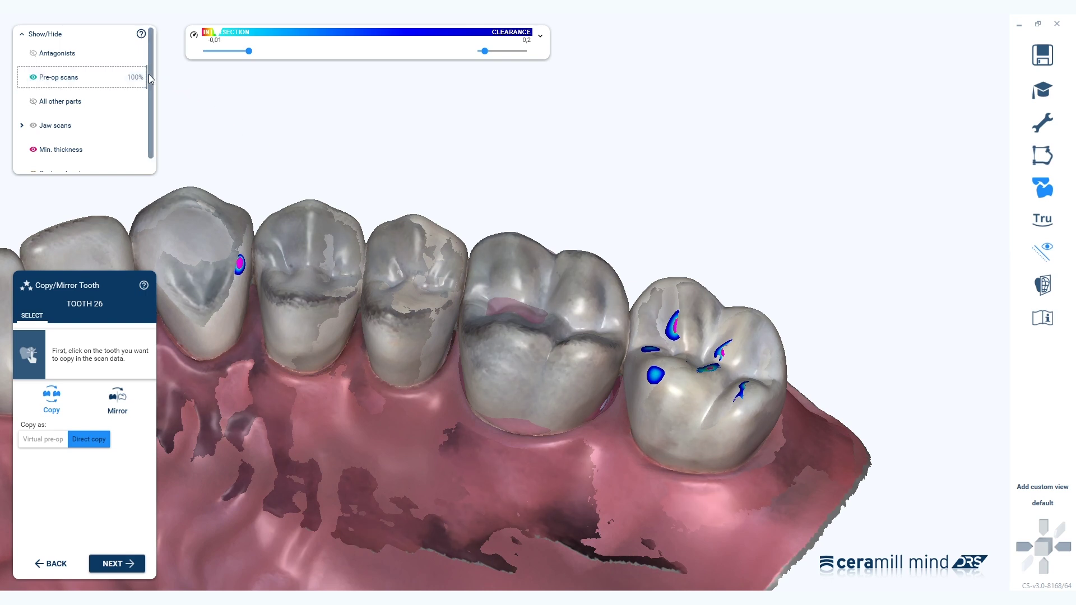
mouse_move(149, 79)
drag(141, 80, 20, 79)
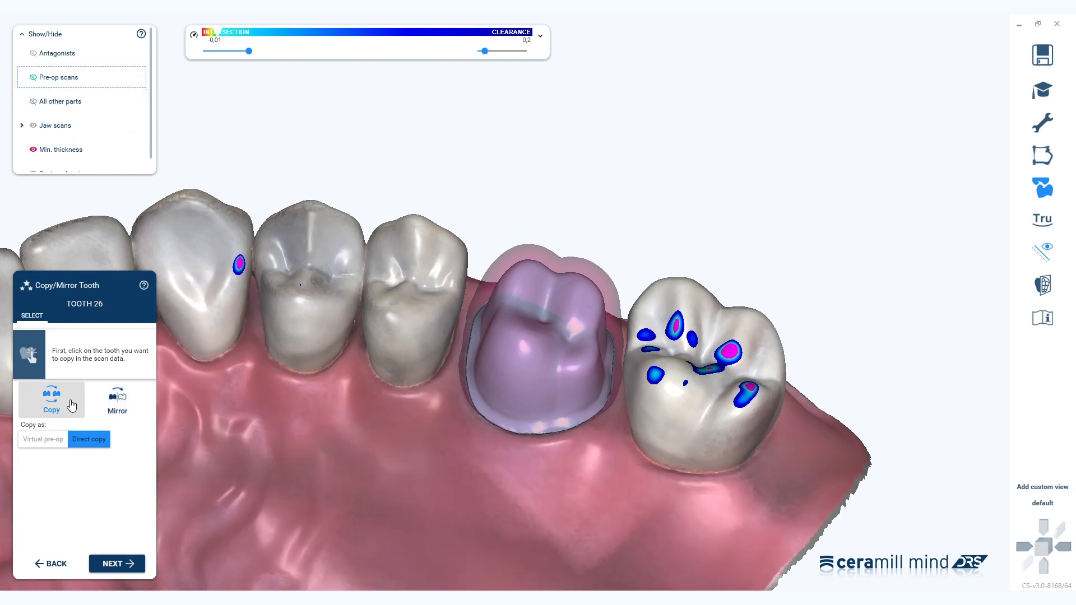
Step: Try a direct copy of the molar behind the preparation onto tooth 26, enlarge it slightly, and discard the copy
click(720, 360)
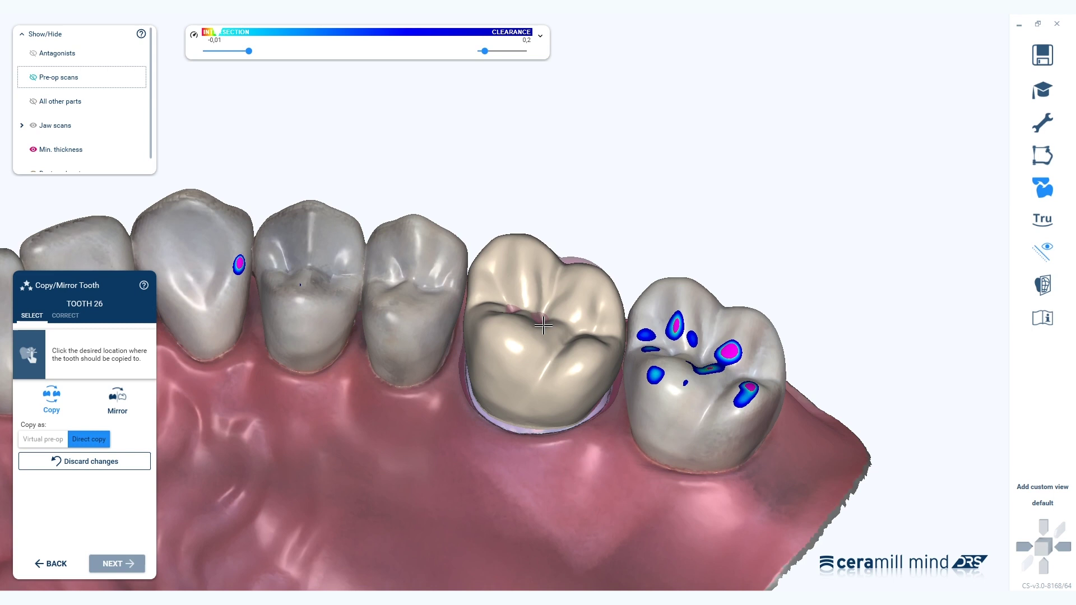
click(543, 325)
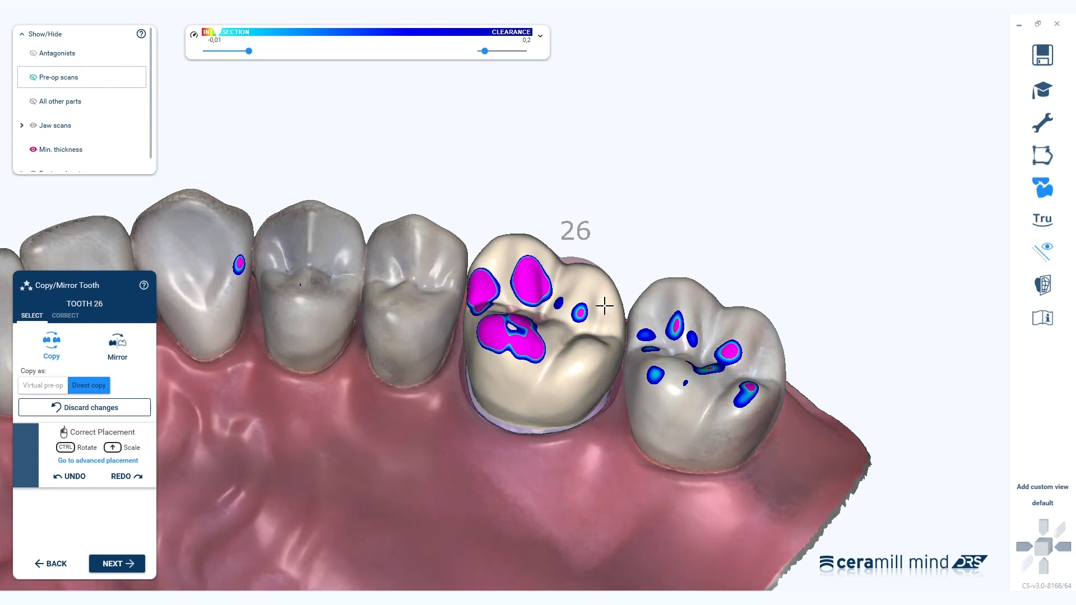
drag(606, 301, 612, 298)
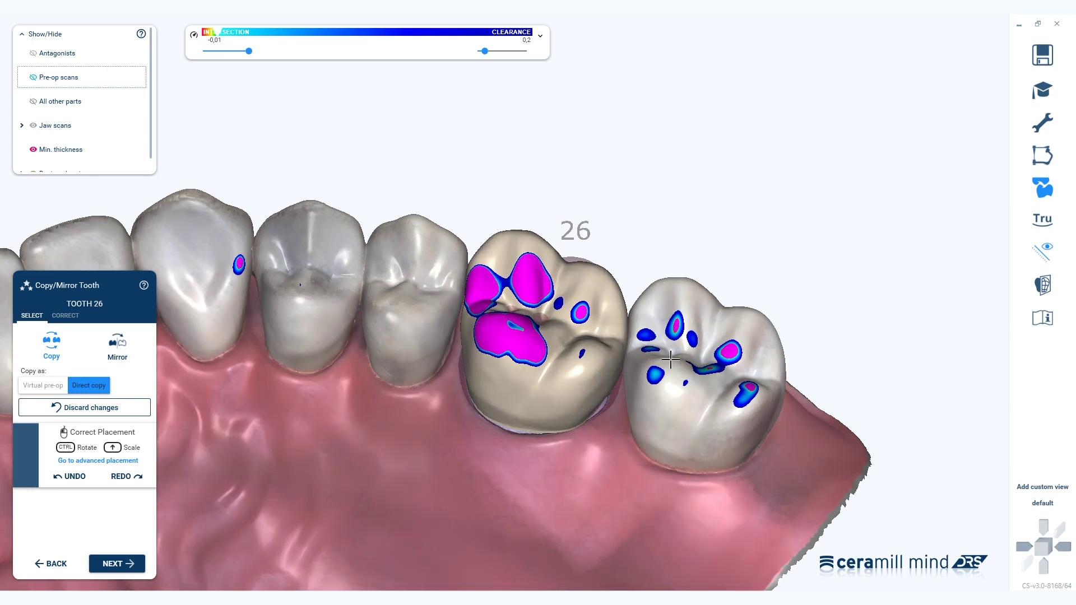
key(Escape)
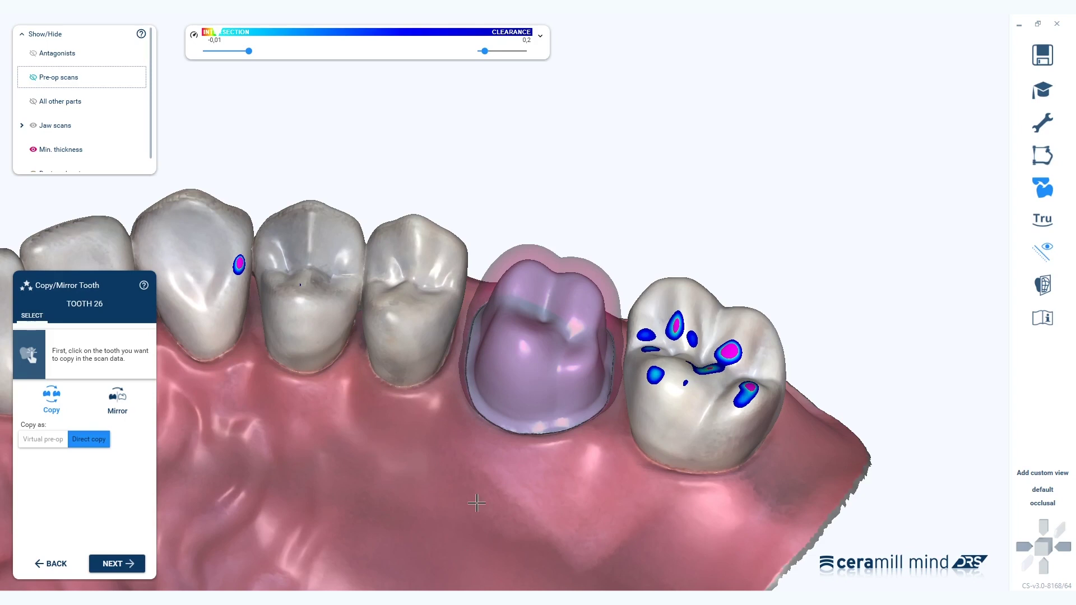
Step: Mirror the corresponding molar from the opposite side of the arch onto the tooth 26 preparation as a direct copy
click(1045, 505)
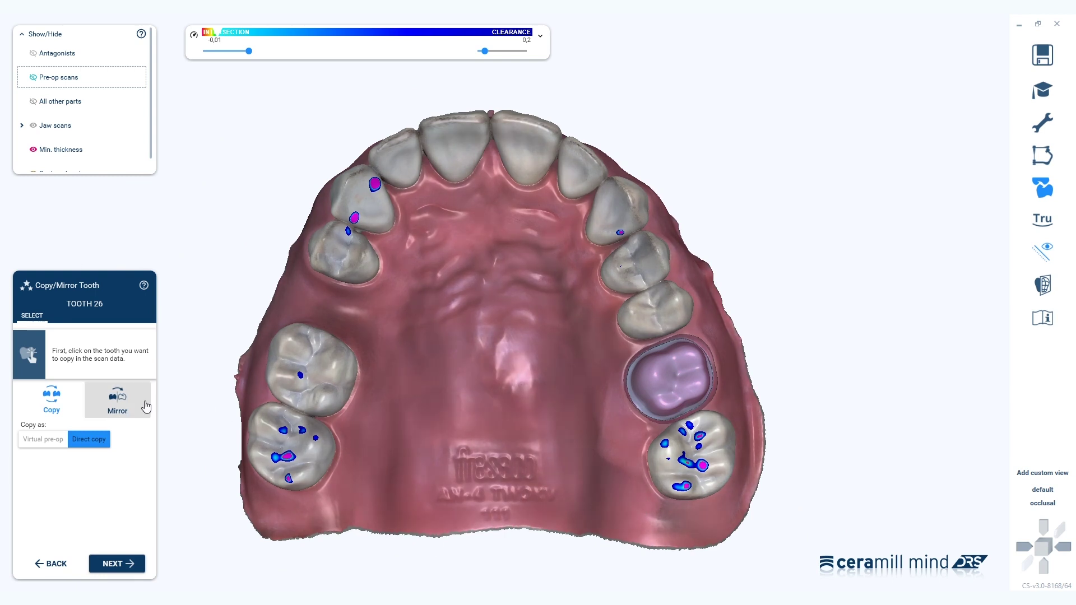
click(122, 404)
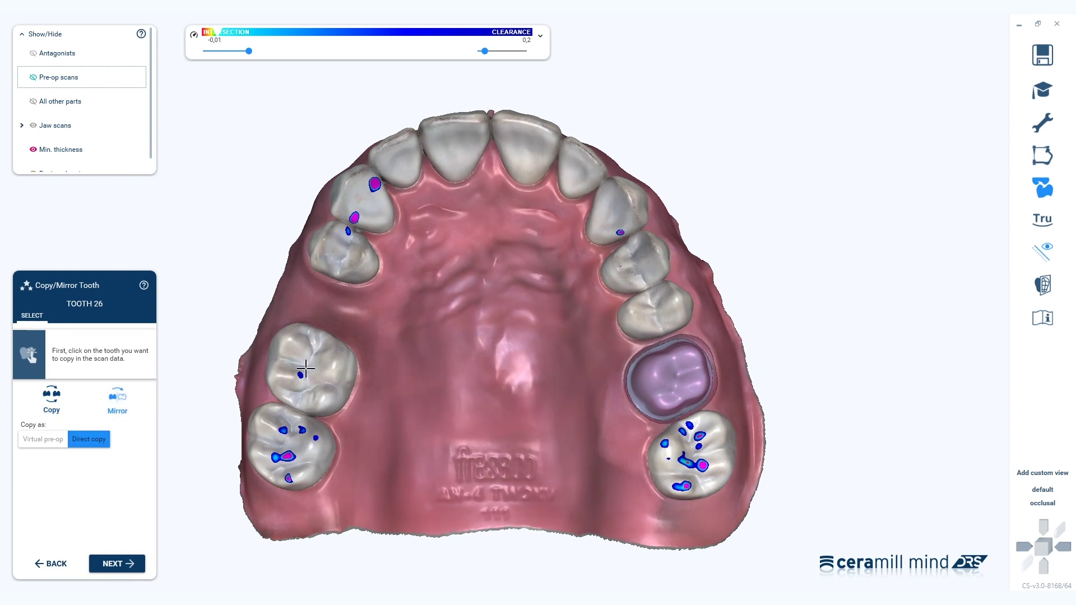
click(305, 368)
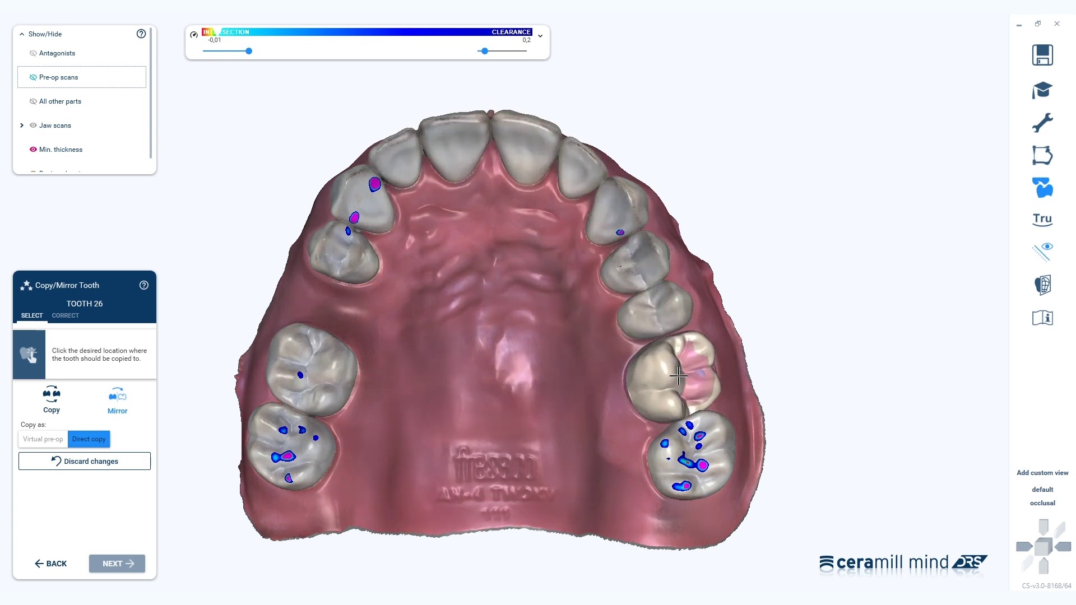
click(677, 374)
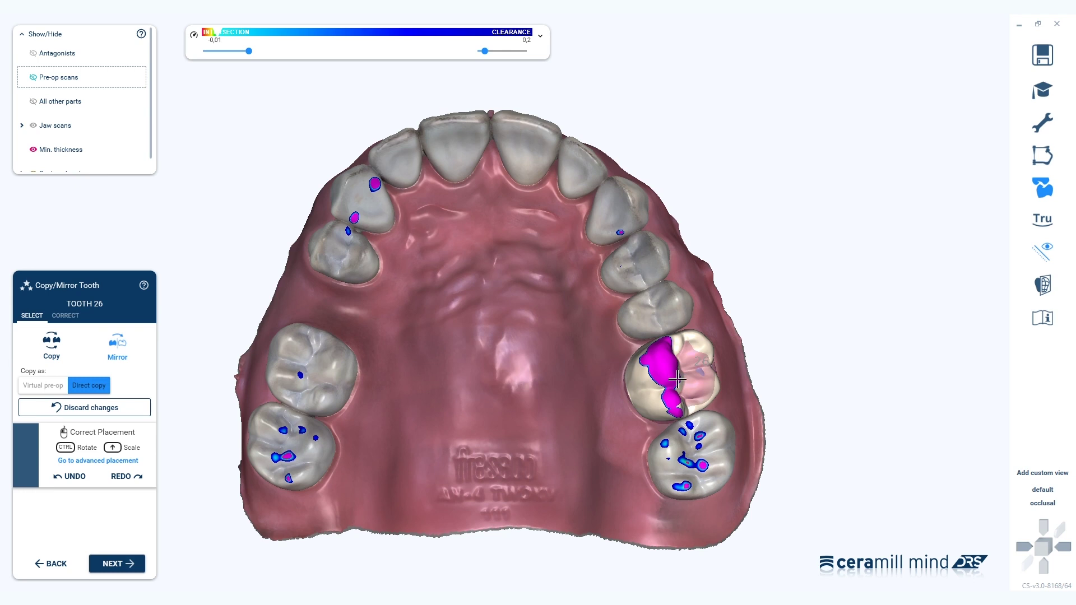
Step: Reposition the mirrored crown over the tooth 26 preparation and rotate it slightly to align with the neighbouring teeth
click(1048, 493)
click(1049, 491)
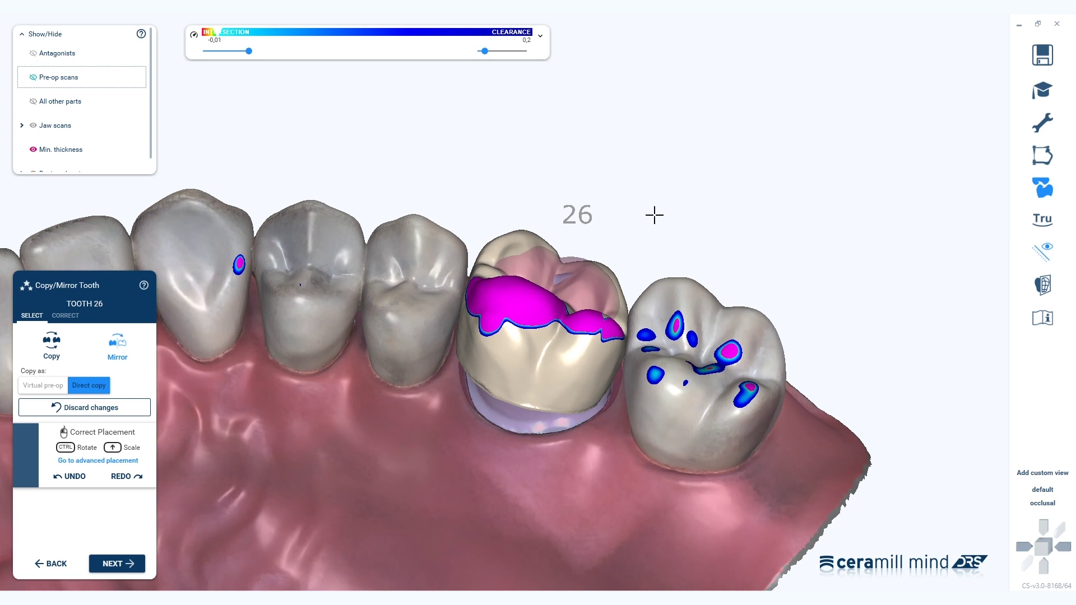
drag(497, 357, 528, 362)
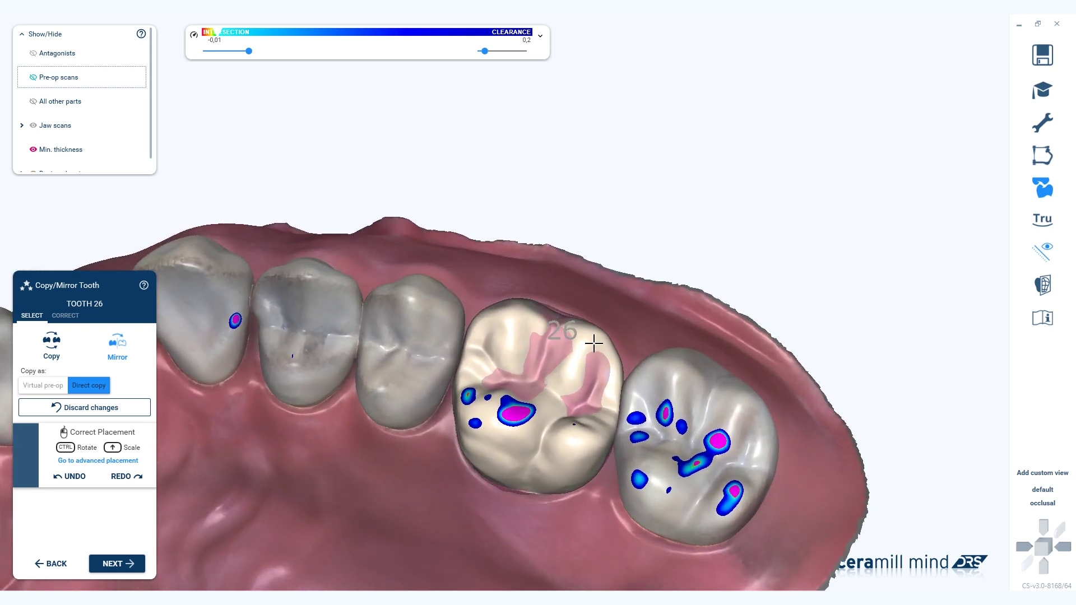
ctrl+drag(588, 336, 583, 341)
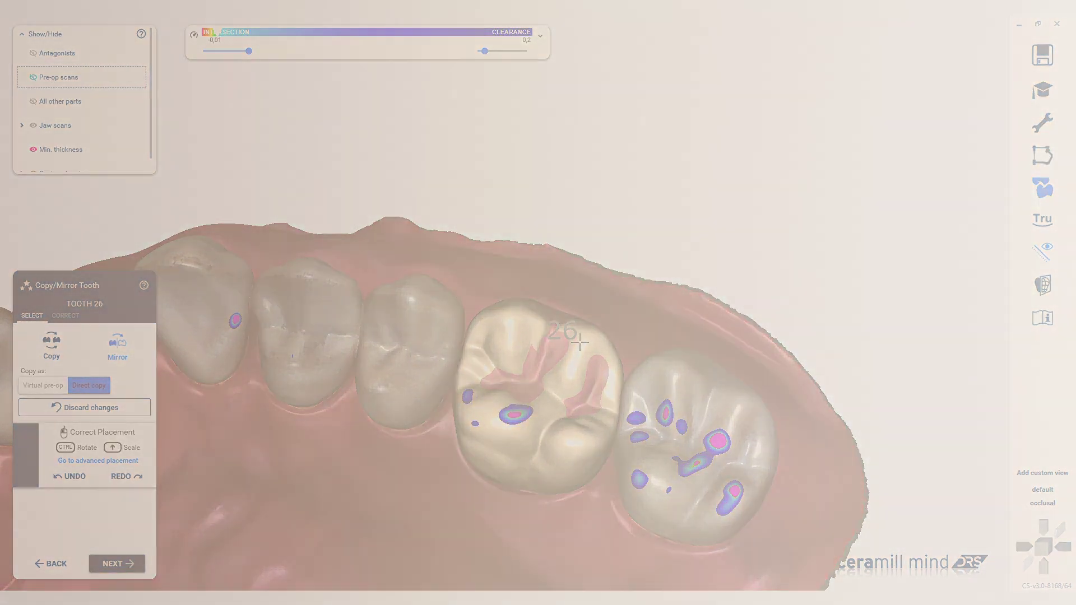